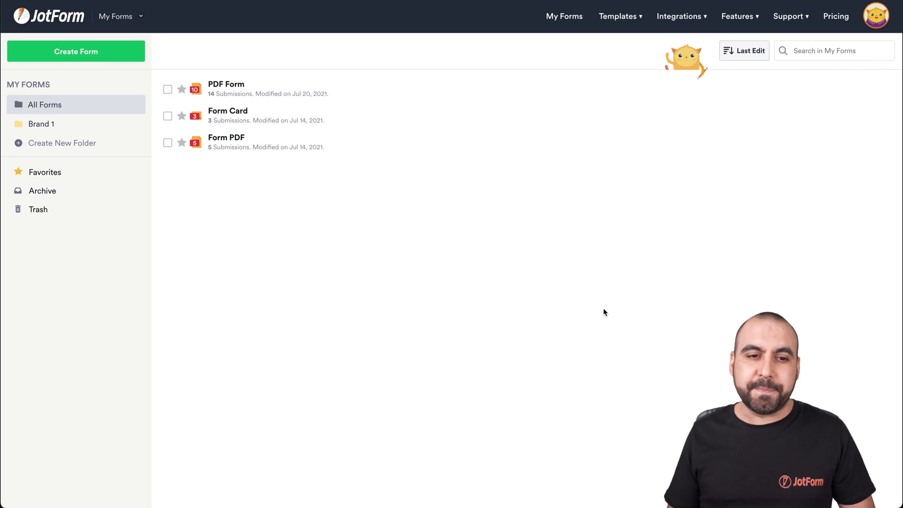
# Create a new form by importing new pdf.pdf as a PDF form.
pyautogui.click(108, 52)
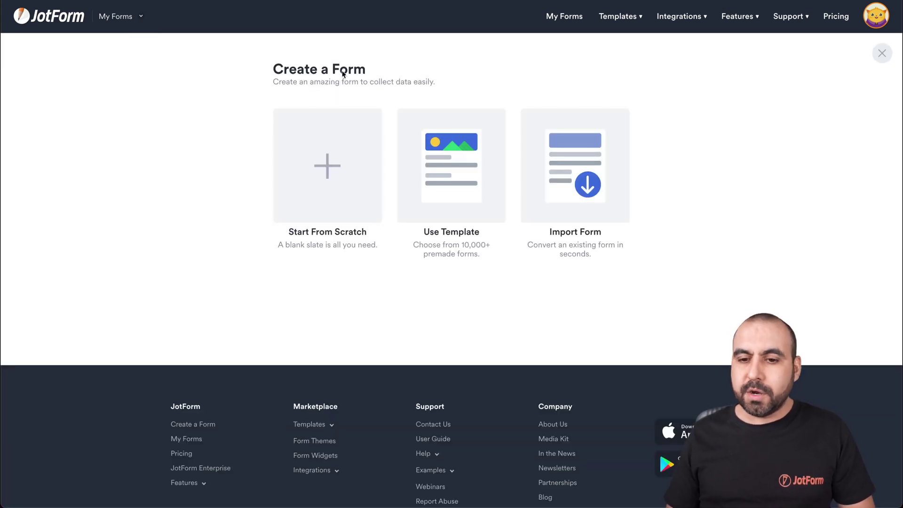
pyautogui.click(586, 149)
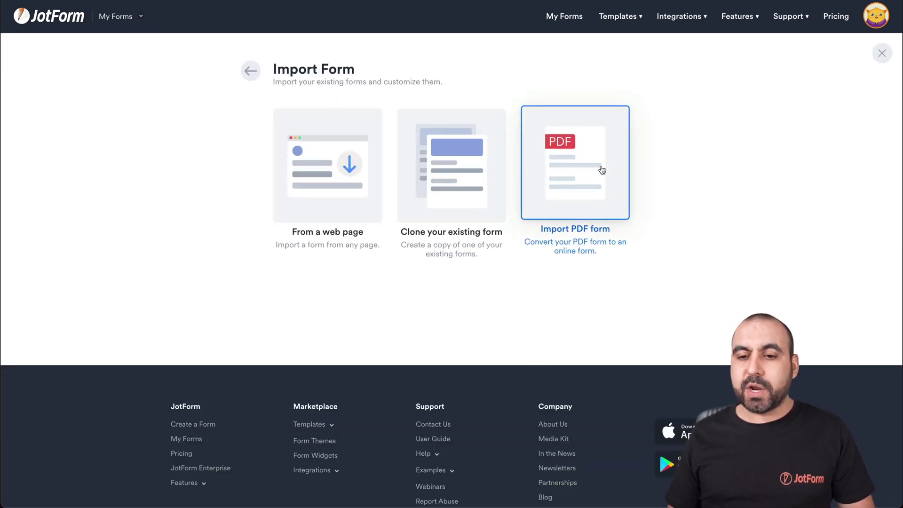
pyautogui.click(561, 163)
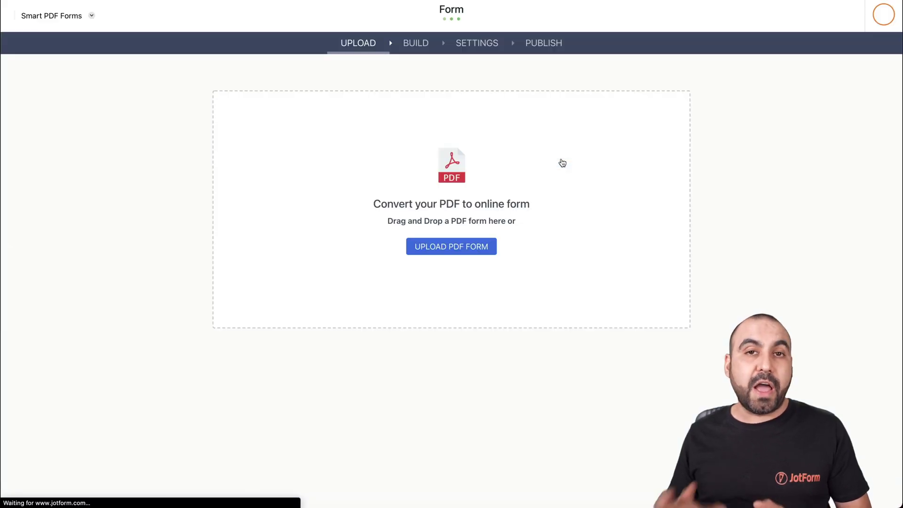
pyautogui.click(437, 247)
pyautogui.click(356, 183)
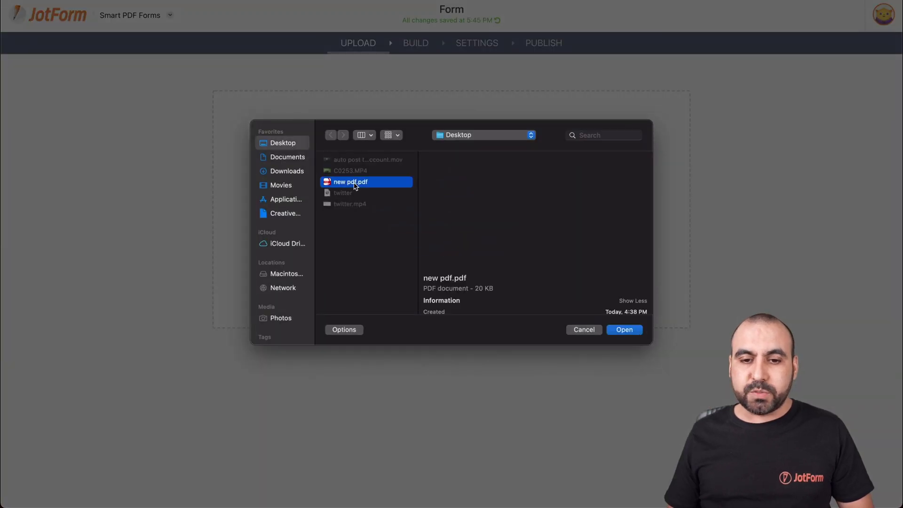
pyautogui.click(626, 330)
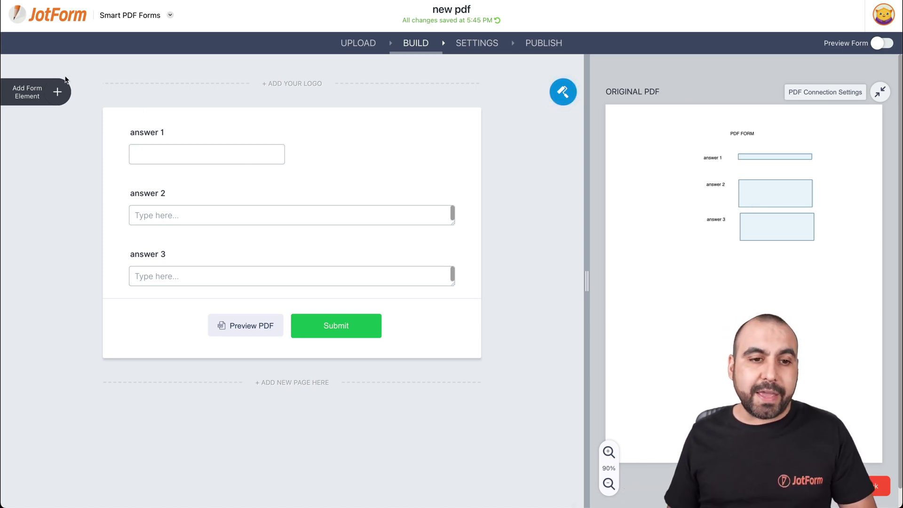
# Add an Email field after answer 3 and position its box on the PDF below answer 3.
pyautogui.click(57, 91)
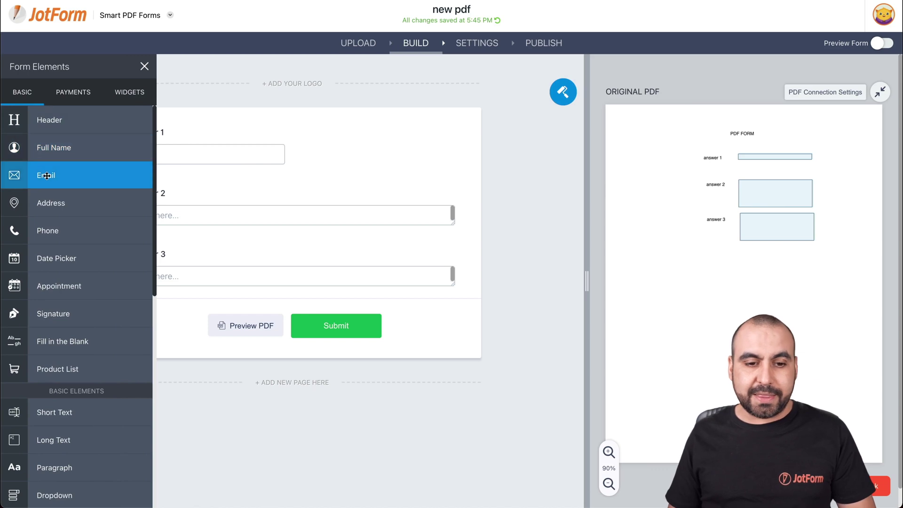
pyautogui.moveTo(47, 176); pyautogui.dragTo(212, 329)
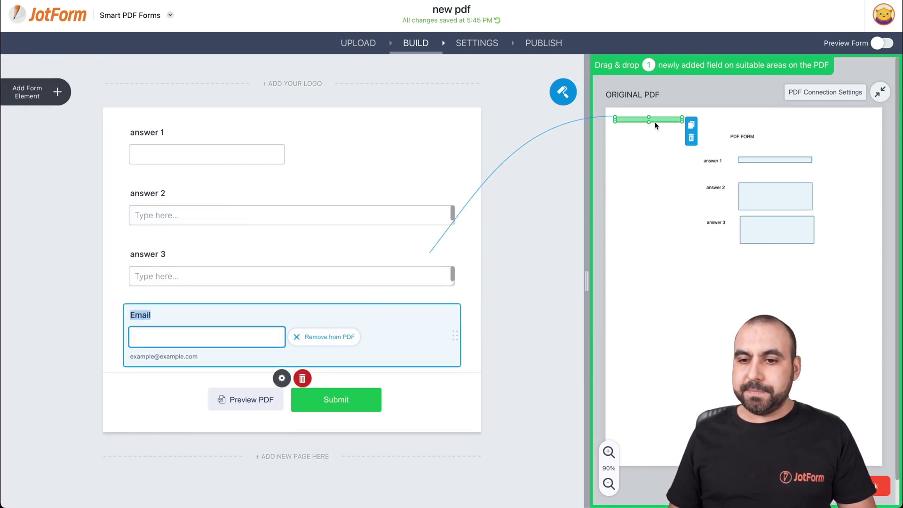
pyautogui.moveTo(655, 125); pyautogui.dragTo(787, 272)
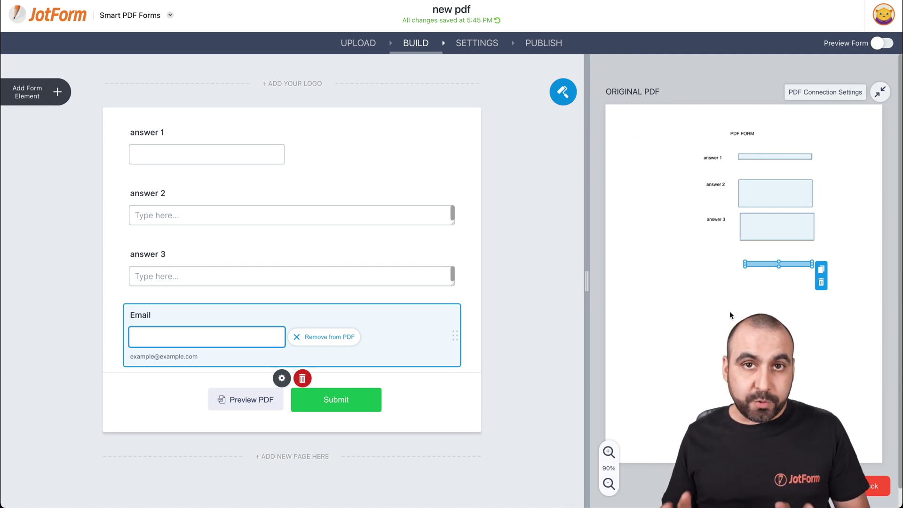
# Open Autoresponder 1 for editing from the form's Emails settings.
pyautogui.click(486, 45)
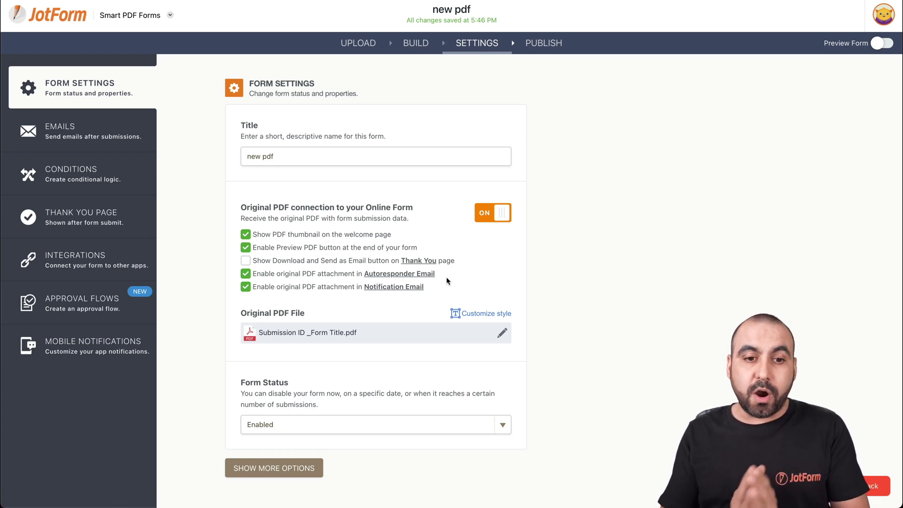
pyautogui.click(91, 130)
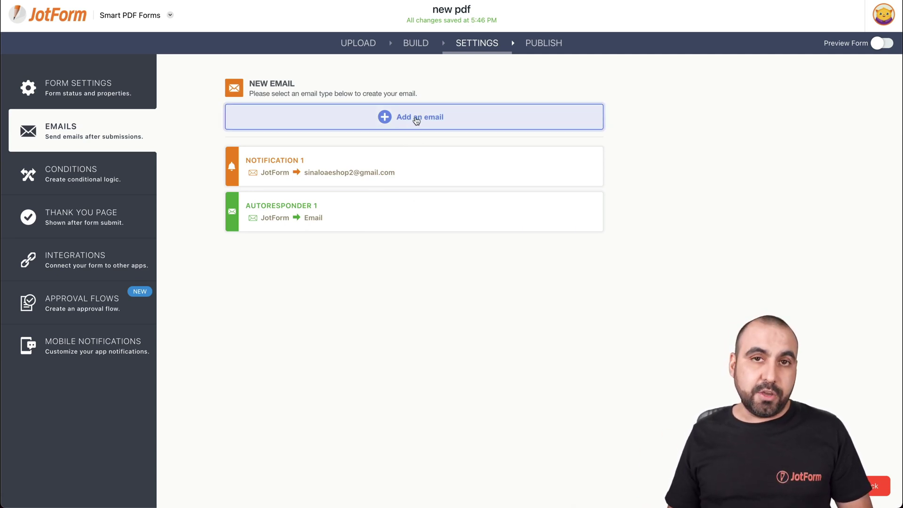
pyautogui.moveTo(506, 221)
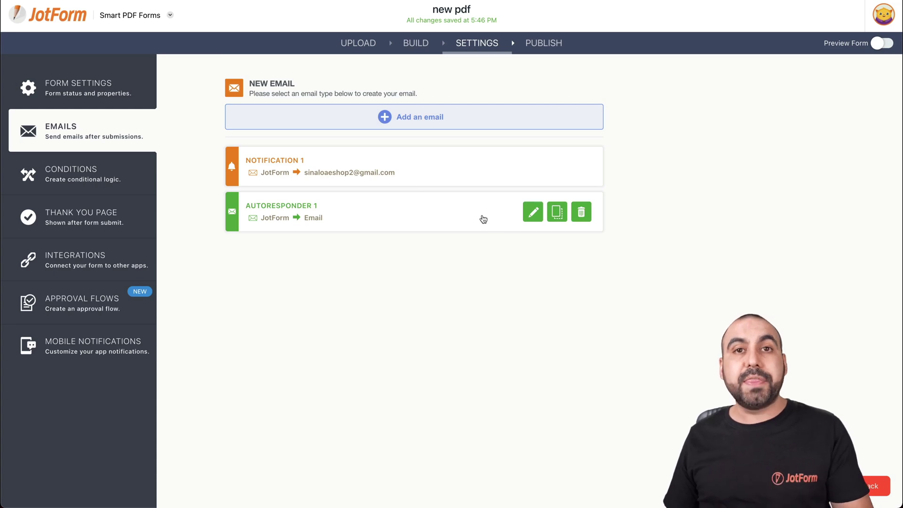
pyautogui.click(532, 214)
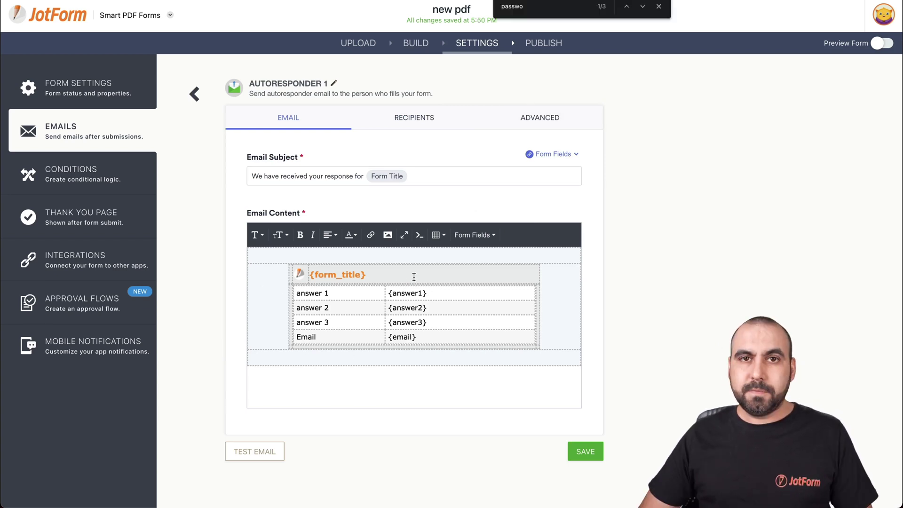
# In Autoresponder 1's advanced options, attach the original PDF and enable PDF password protection.
pyautogui.click(560, 119)
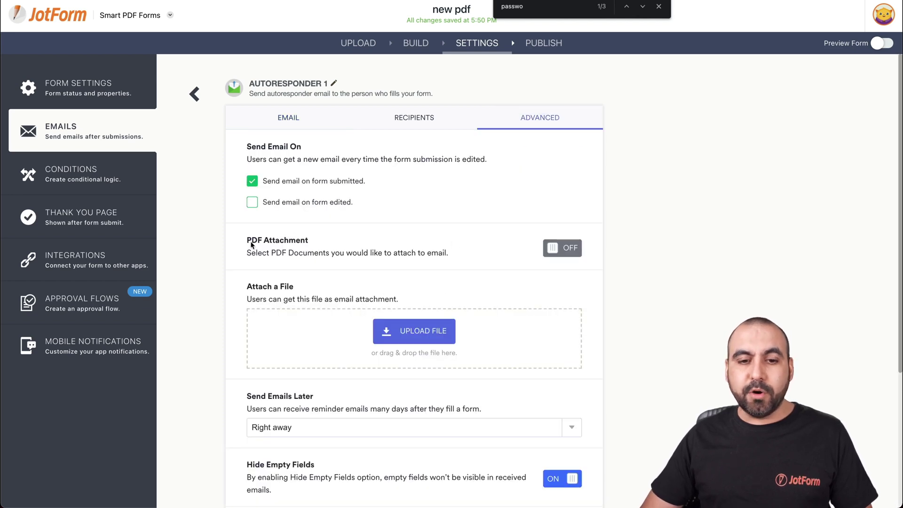
pyautogui.click(571, 251)
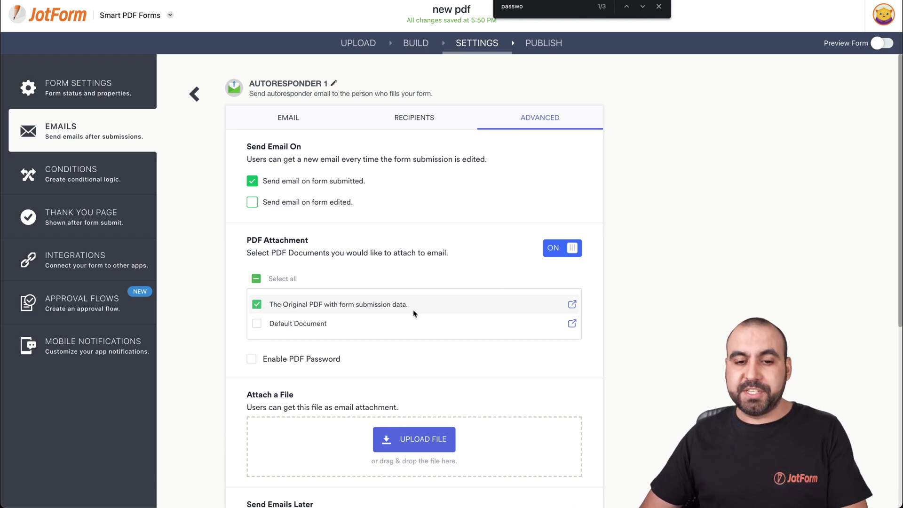
pyautogui.click(252, 360)
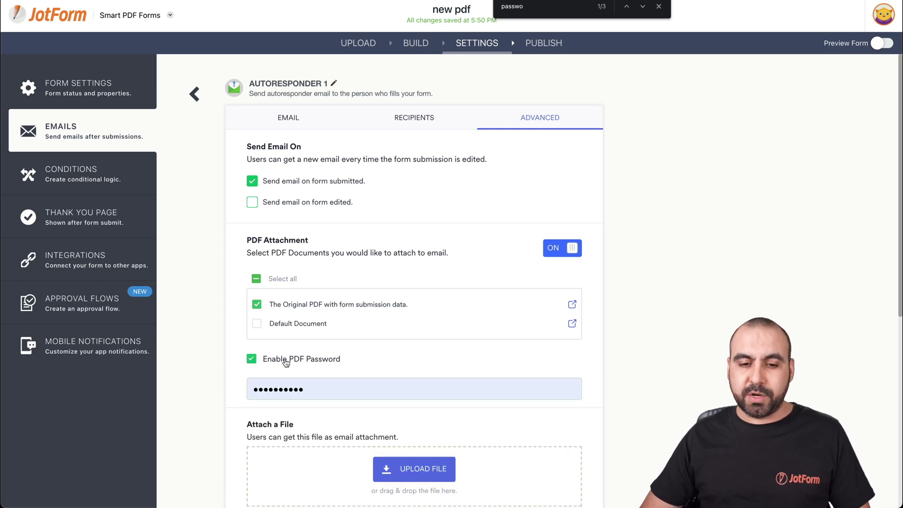
# Replace the PDF password with a new one and save the autoresponder settings.
pyautogui.scroll(-2, 298, 361)
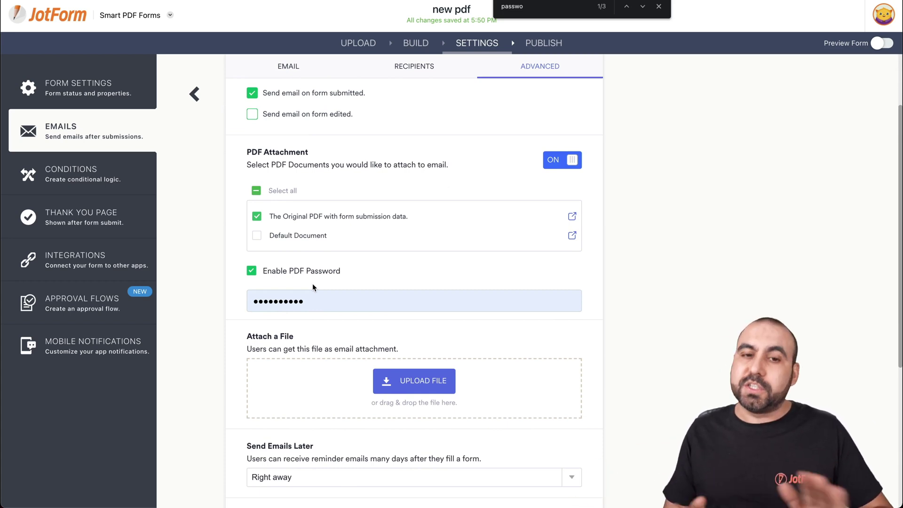
pyautogui.click(313, 301)
pyautogui.hotkey('ctrl', 'a')
pyautogui.write('12')
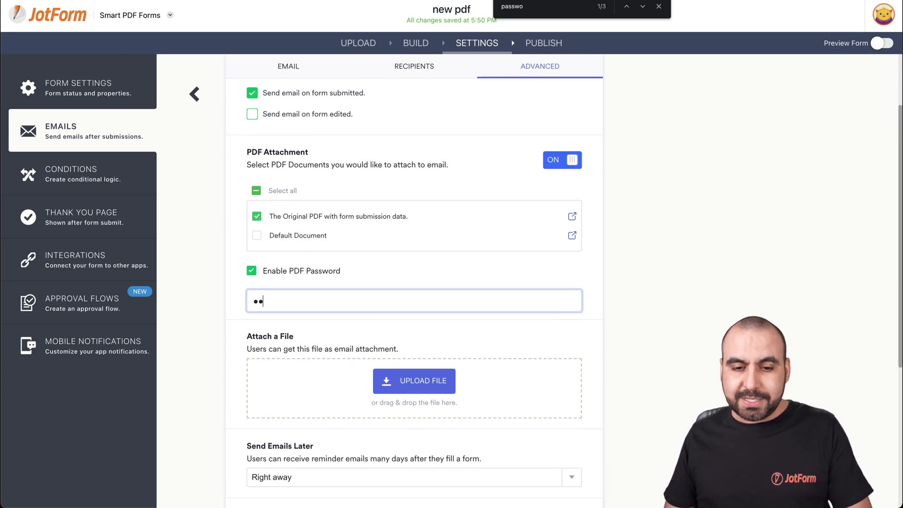
pyautogui.click(236, 301)
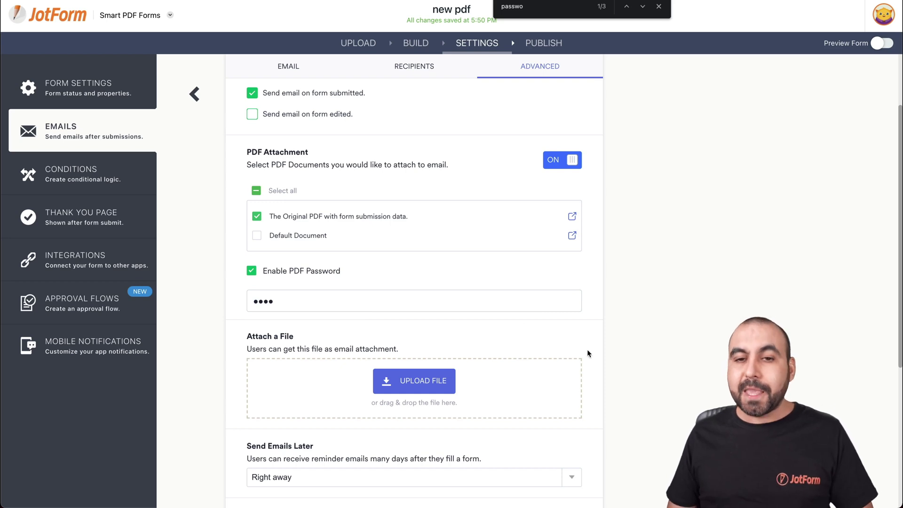
pyautogui.scroll(-5, 586, 360)
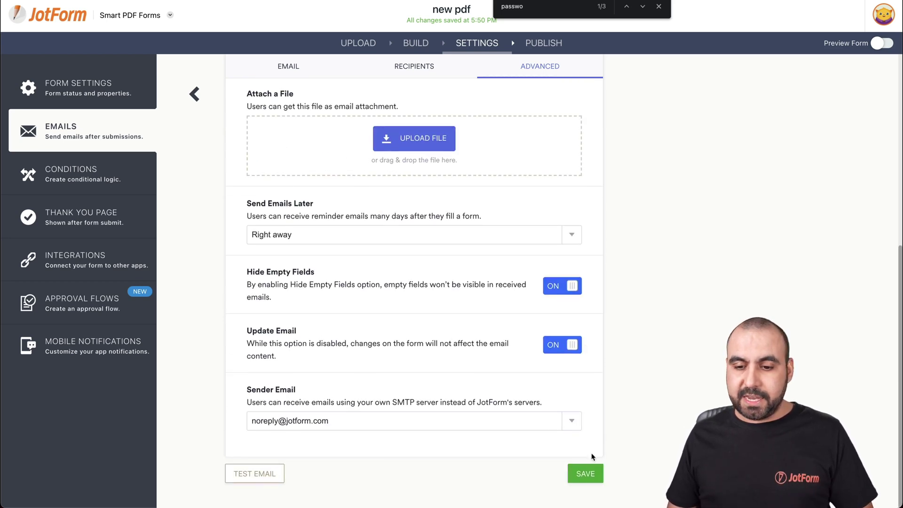
pyautogui.click(586, 472)
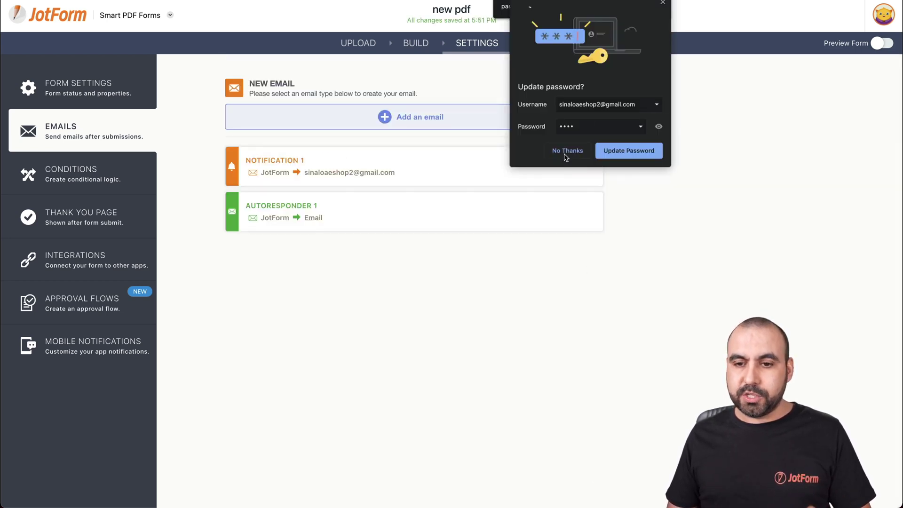
# Dismiss the browser's password-save prompt and open the published form in a new tab to start filling.
pyautogui.click(566, 151)
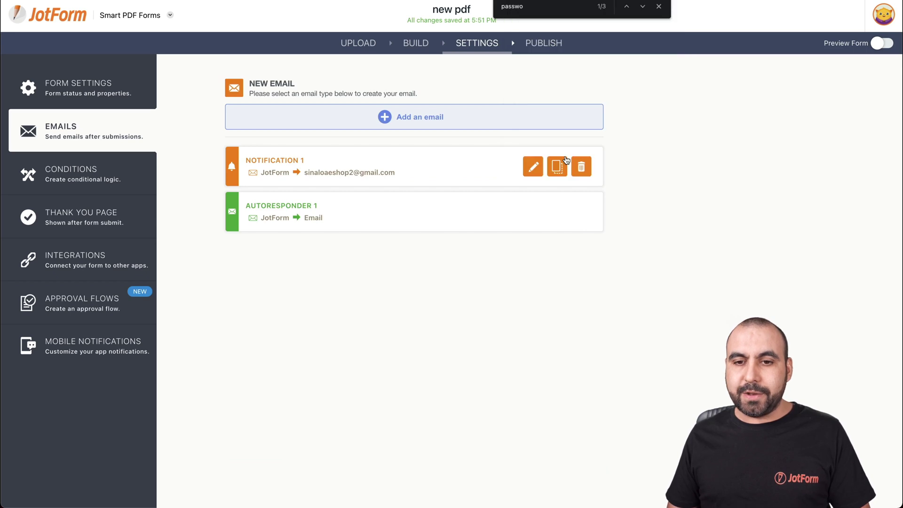
pyautogui.click(547, 44)
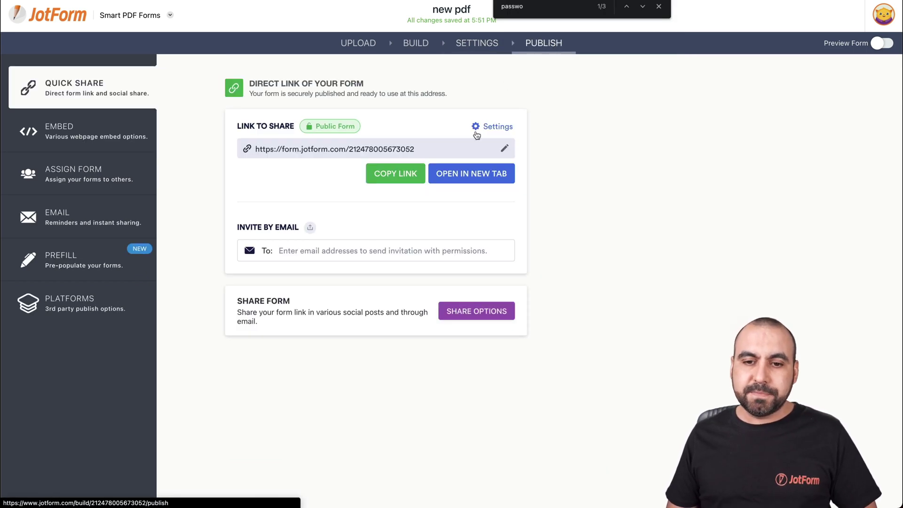
pyautogui.click(477, 174)
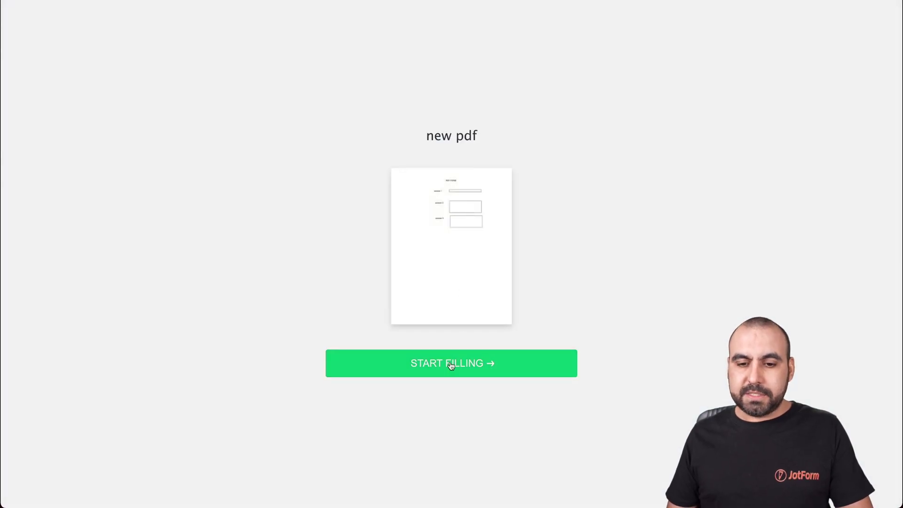
pyautogui.click(450, 364)
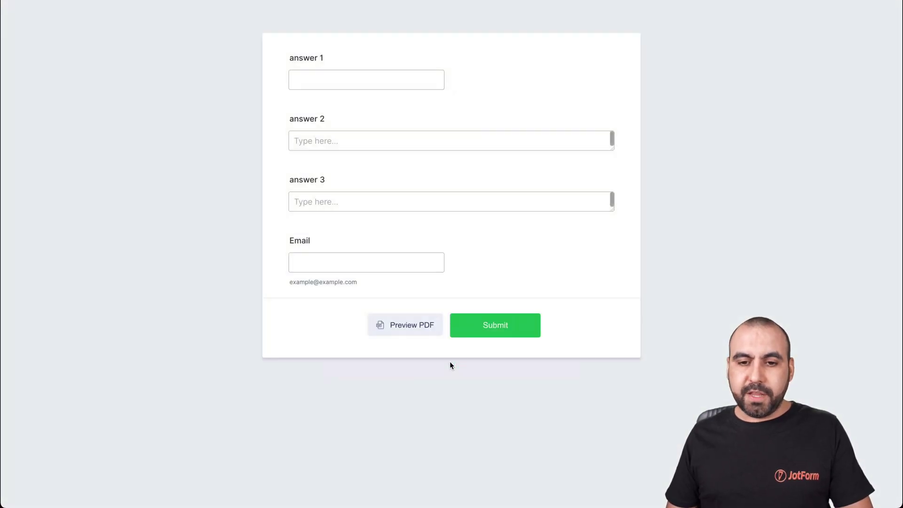
# Fill in answers test1, test2, test3 and an e-mail address, then submit the form.
pyautogui.click(365, 76)
pyautogui.write('test1')
pyautogui.click(357, 148)
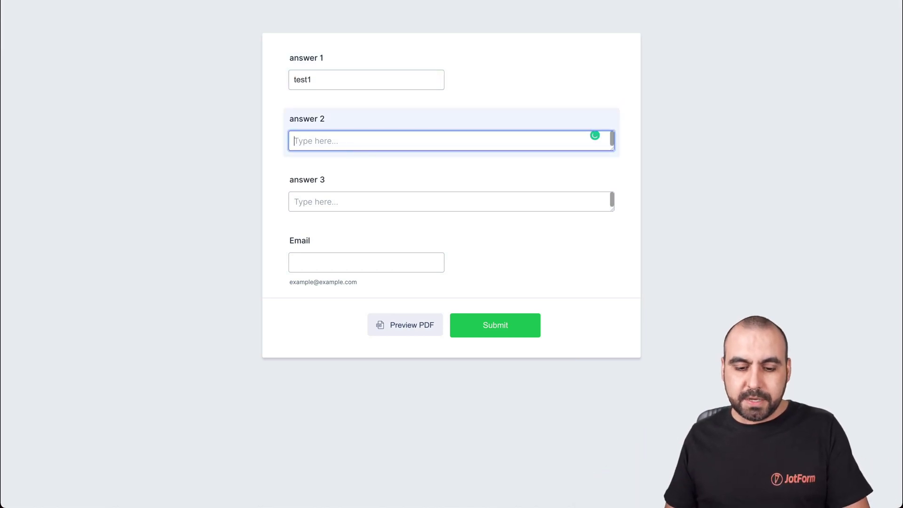
pyautogui.write('test2')
pyautogui.click(359, 197)
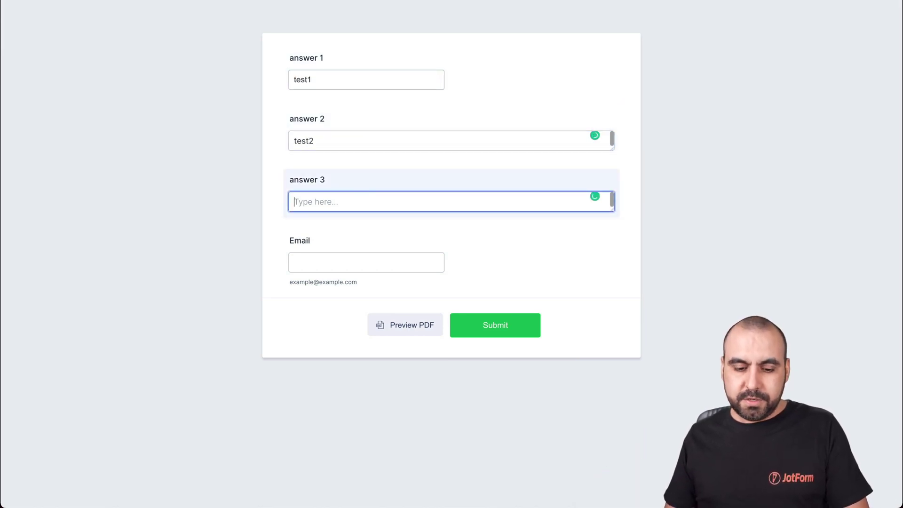
pyautogui.click(354, 261)
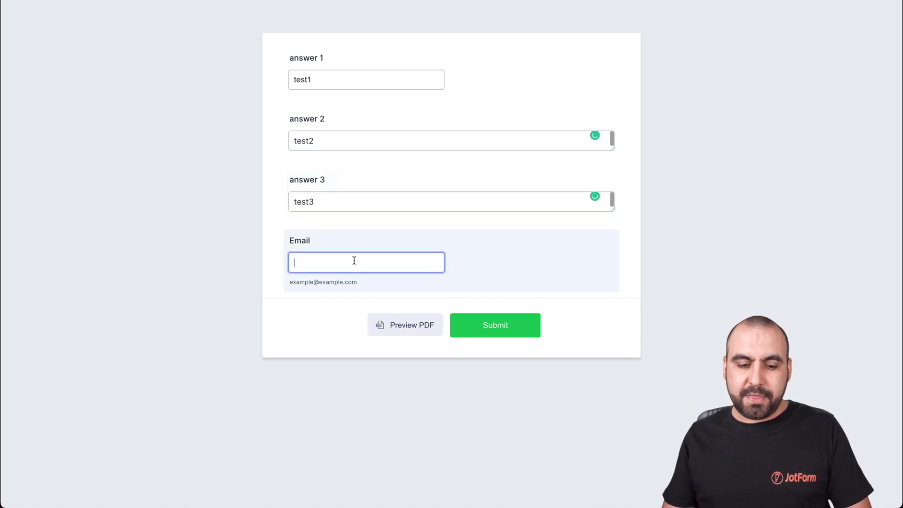
pyautogui.write('@@')
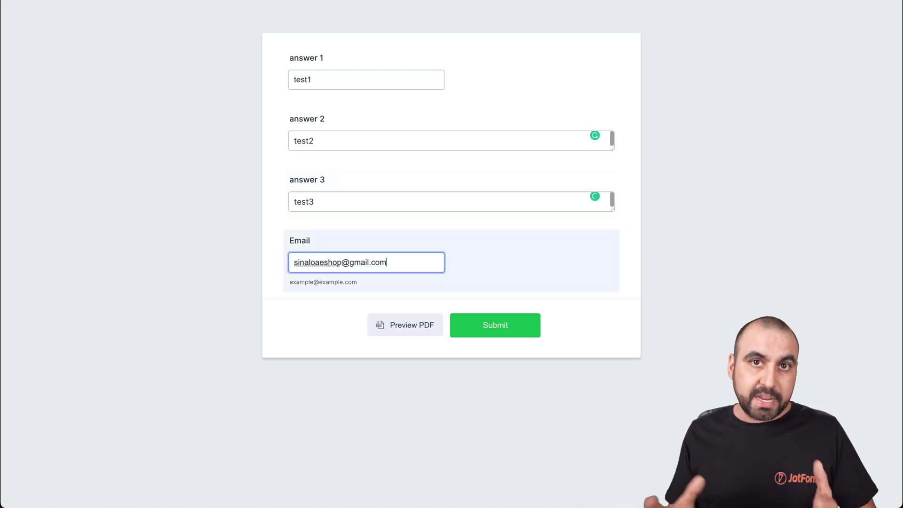
pyautogui.click(516, 333)
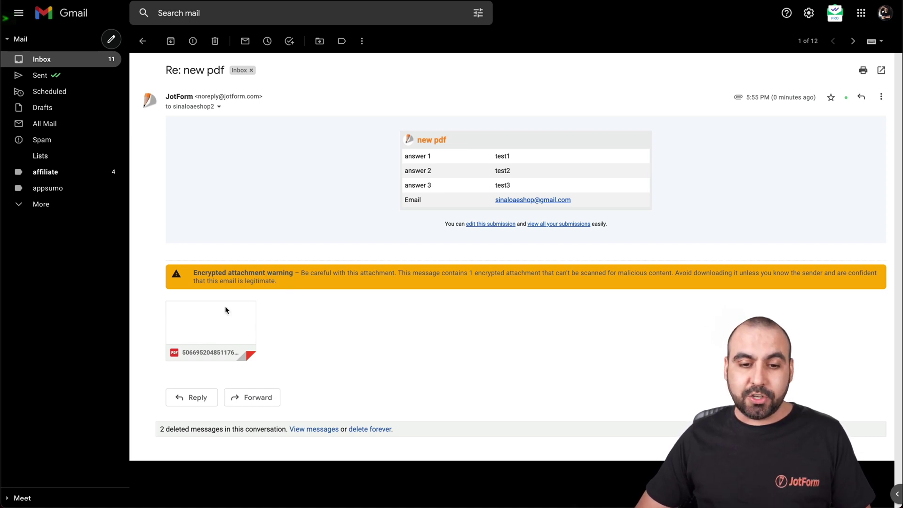
# Download the email's encrypted PDF attachment to the Desktop and open it.
pyautogui.moveTo(226, 310)
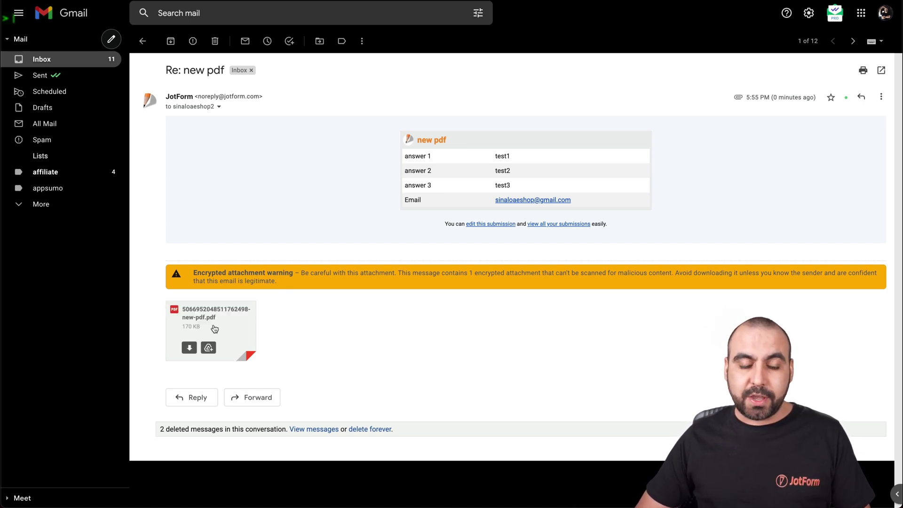
pyautogui.click(189, 349)
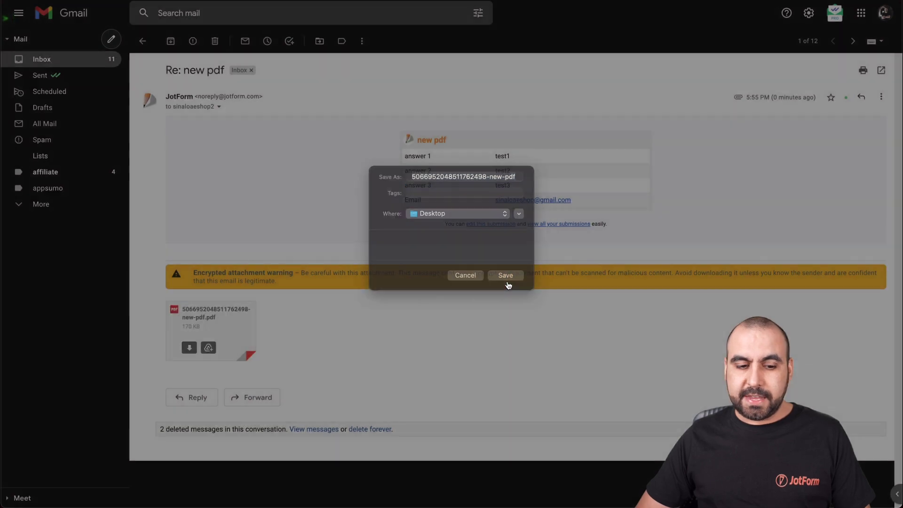
pyautogui.click(505, 275)
pyautogui.click(69, 491)
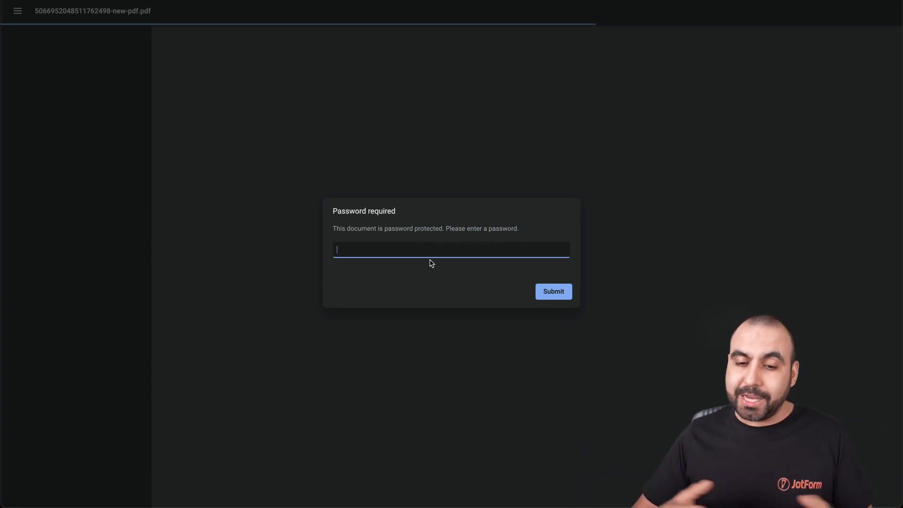
# Submit the PDF password to unlock the filled form showing test1, test2, test3 and the e-mail.
pyautogui.click(545, 295)
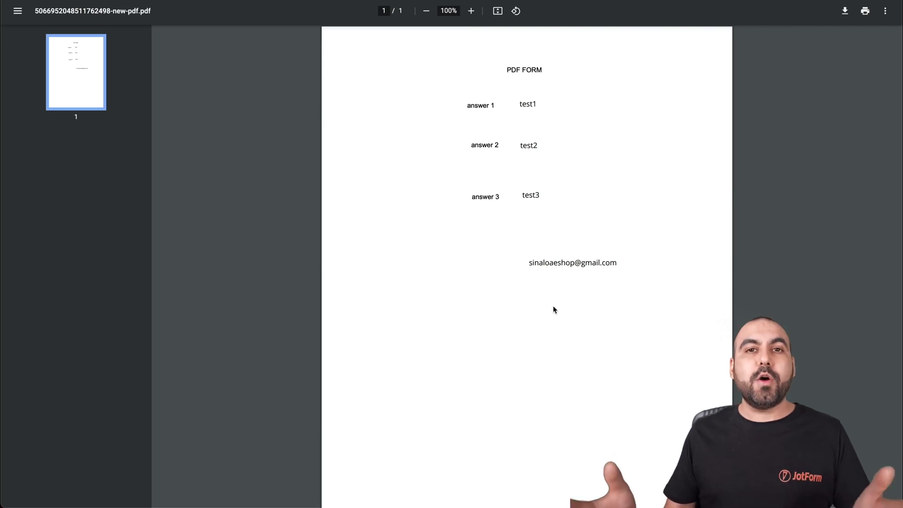